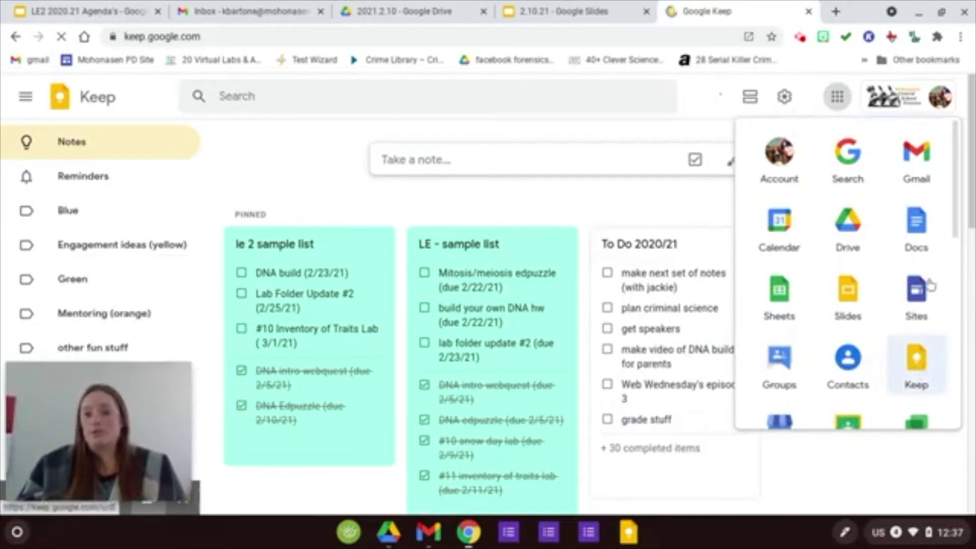
Step: Return to the 2.10.21 slideshow and advance through the "Where to find Google Keep?" slides to item 3, on the side of Google apps
{"action": "left_click", "coordinate": [838, 97]}
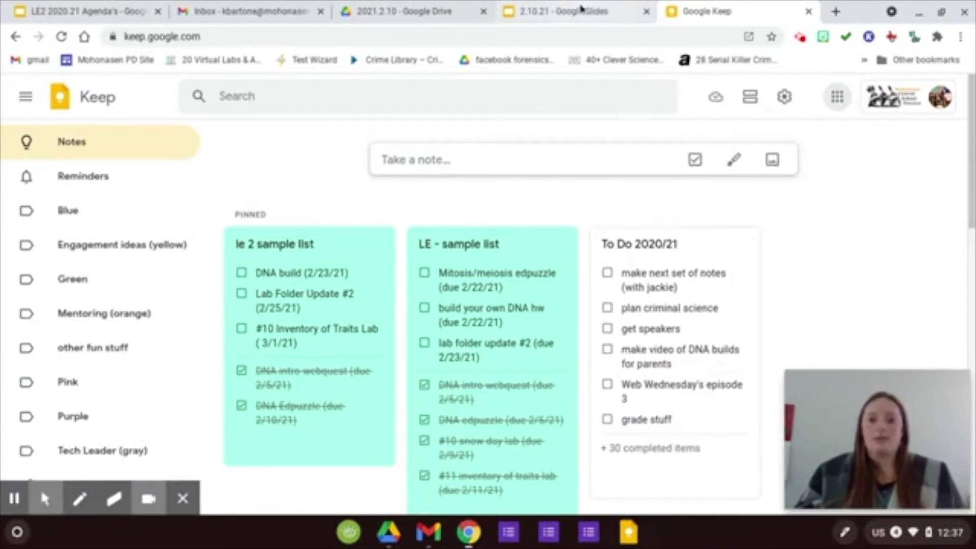
{"action": "left_click", "coordinate": [564, 11]}
{"action": "left_click", "coordinate": [773, 301]}
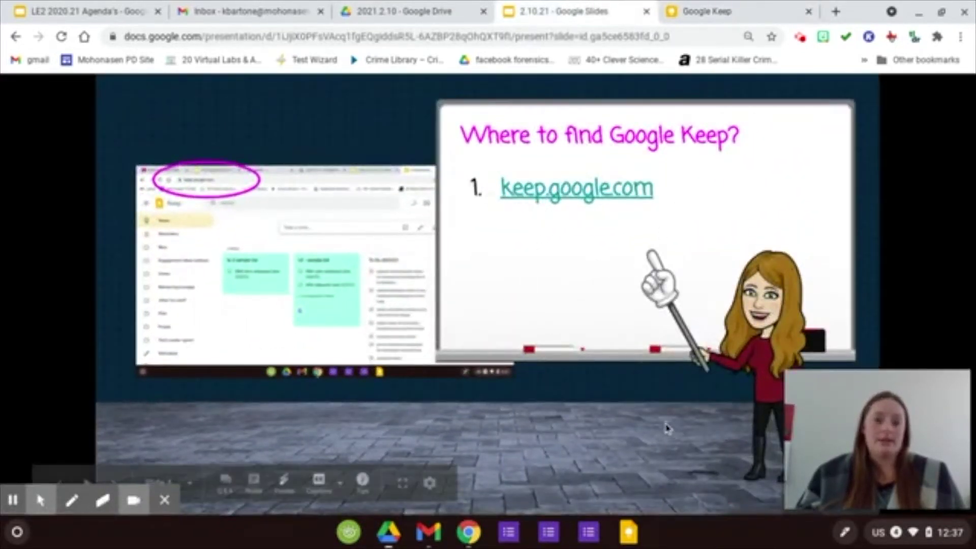
{"action": "left_click", "coordinate": [596, 411]}
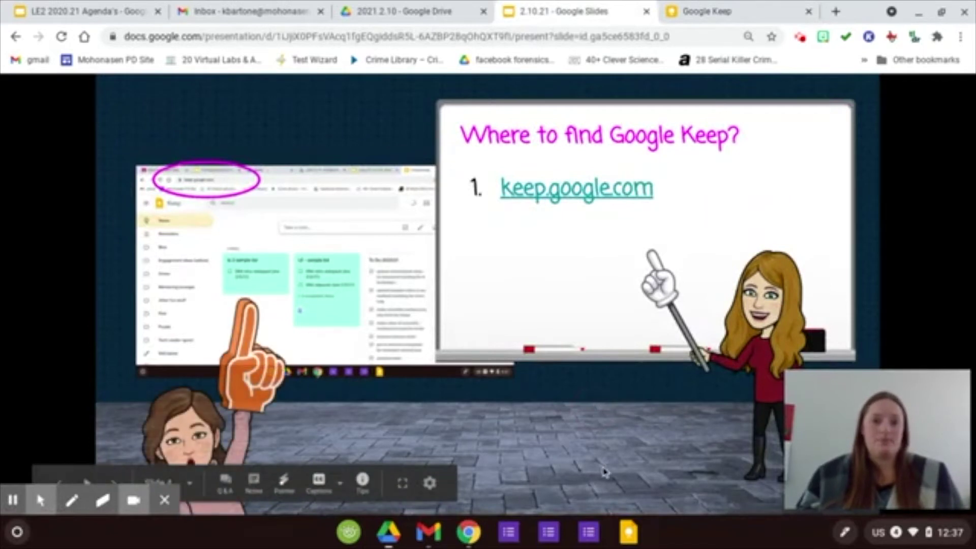
{"action": "left_click", "coordinate": [609, 459]}
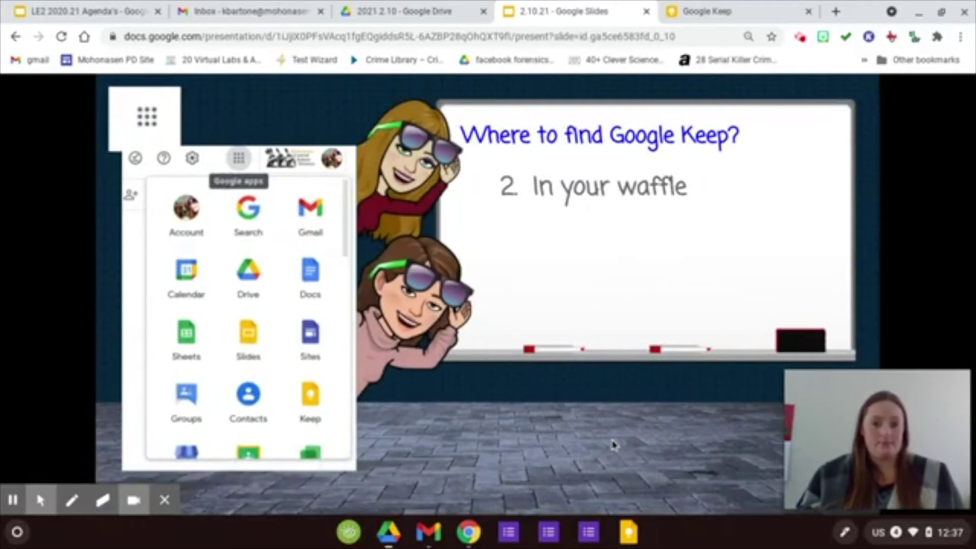
{"action": "left_click", "coordinate": [614, 446]}
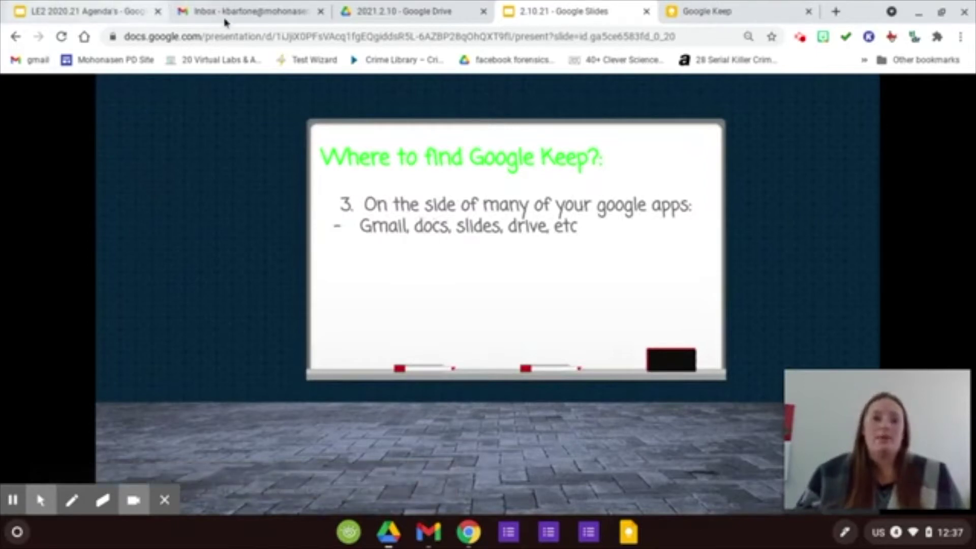
Step: Switch to the Gmail inbox, show the Keep notes beside it, and search them for "sam"
{"action": "left_click", "coordinate": [246, 23]}
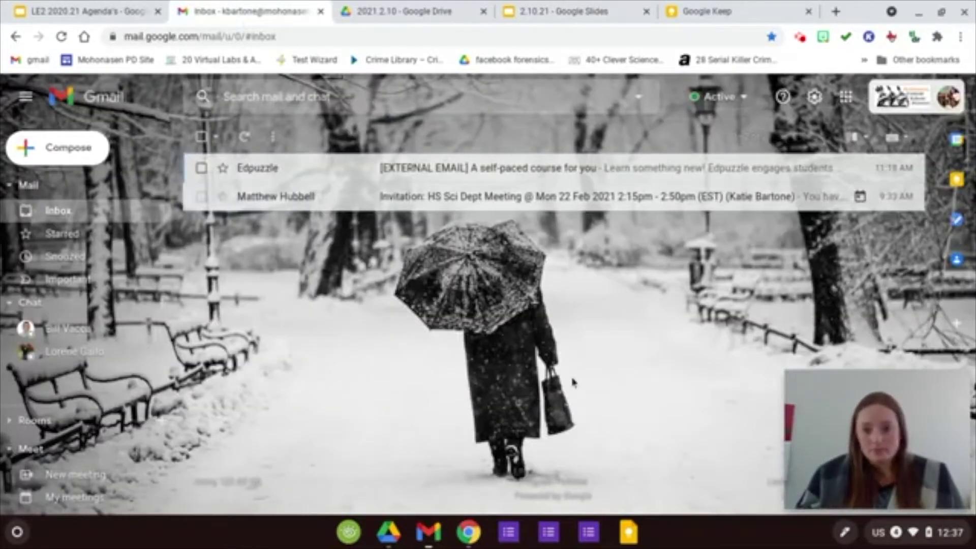
{"action": "left_click_drag", "start_coordinate": [922, 391], "coordinate": [381, 427]}
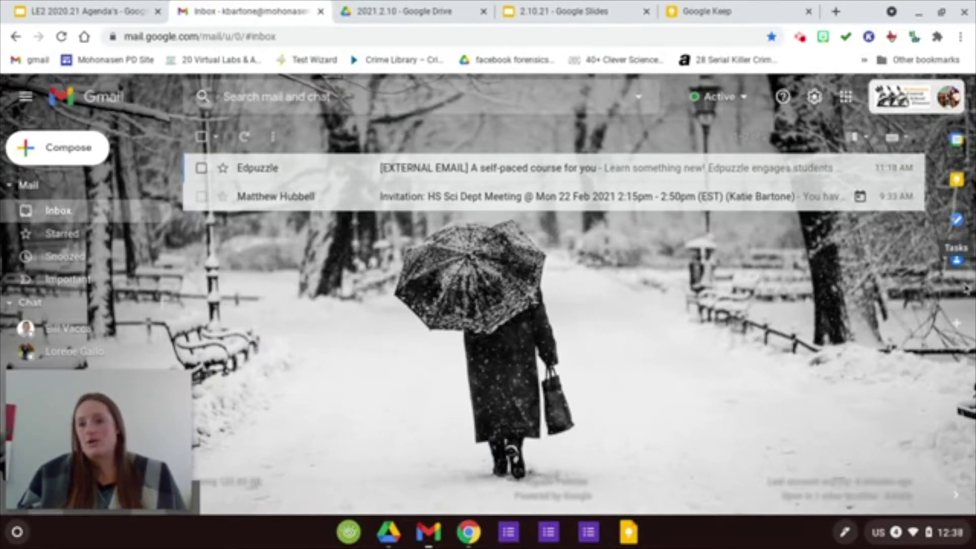
{"action": "left_click", "coordinate": [955, 181]}
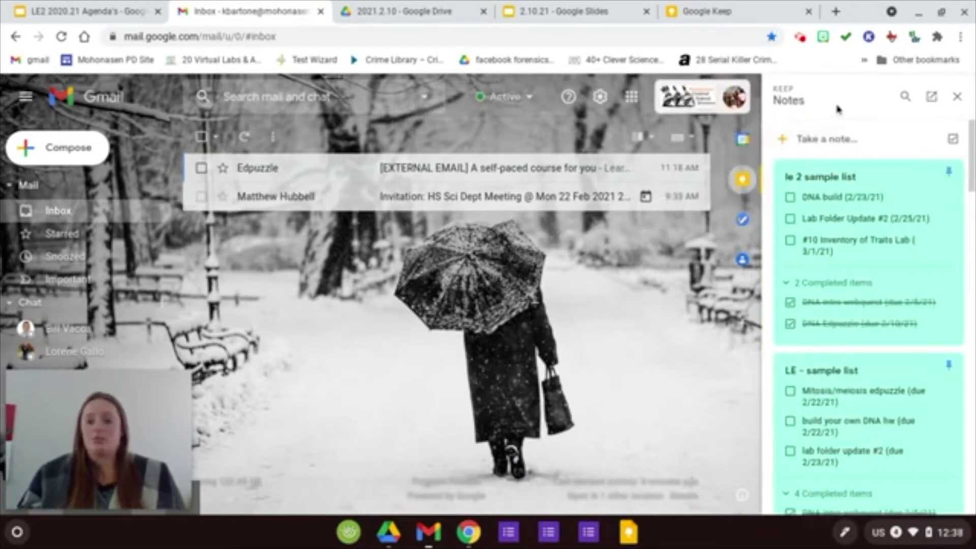
{"action": "left_click", "coordinate": [905, 97]}
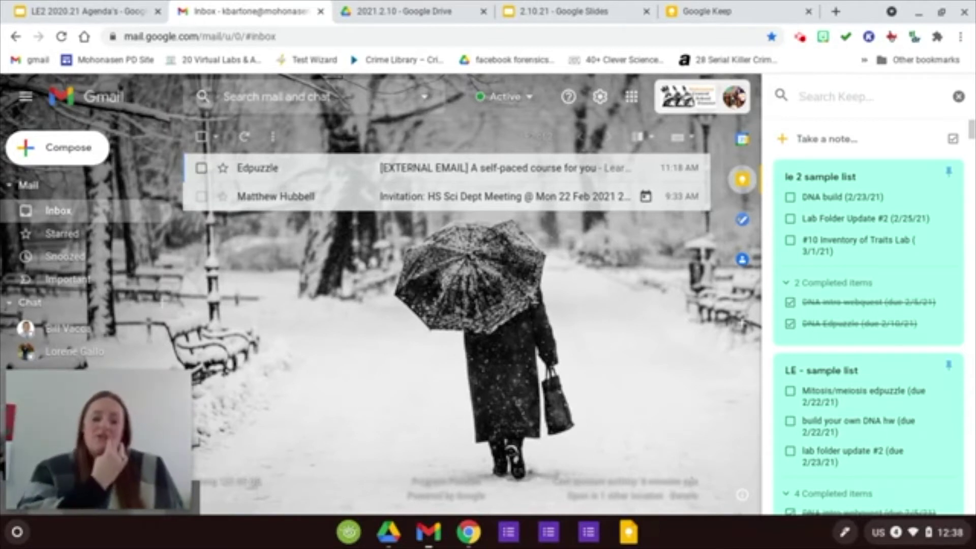
{"action": "type", "text": "sam"}
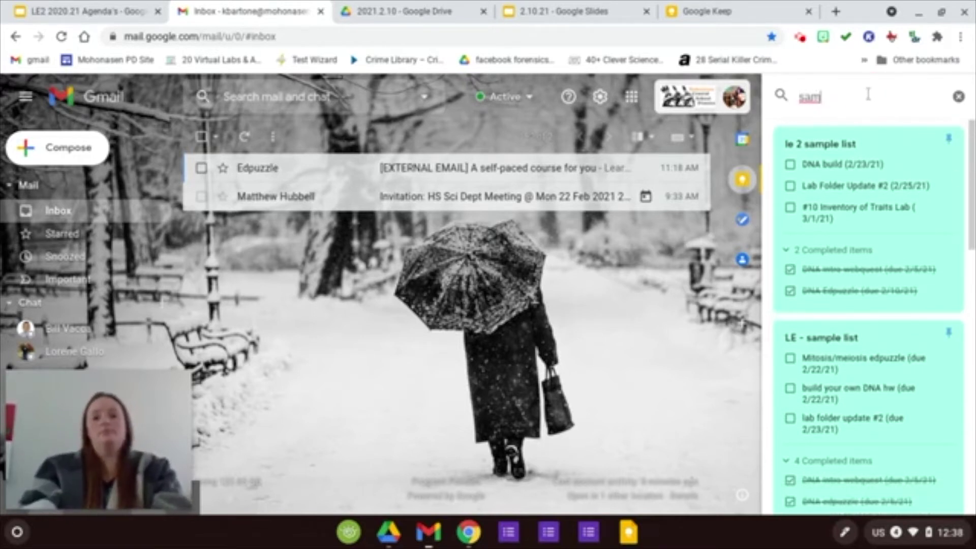
{"action": "scroll", "coordinate": [910, 254], "scroll_direction": "down", "scroll_amount": 5}
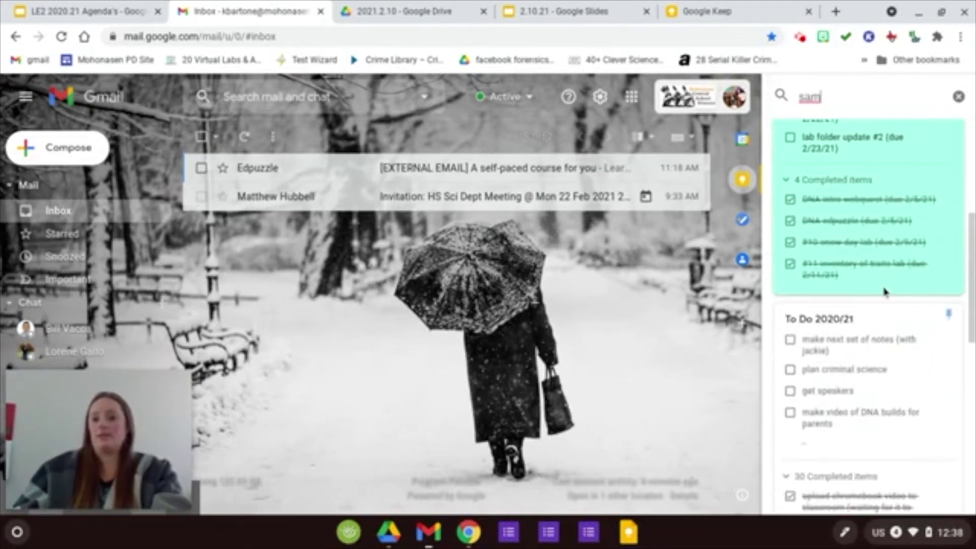
{"action": "scroll", "coordinate": [884, 282], "scroll_direction": "up", "scroll_amount": 5}
{"action": "scroll", "coordinate": [864, 228], "scroll_direction": "up", "scroll_amount": 1}
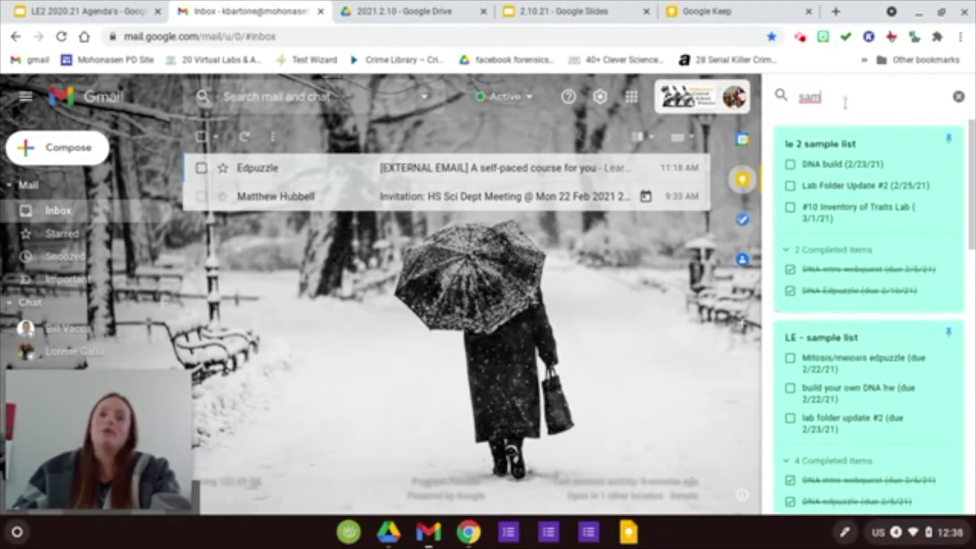
Step: Search the Keep notes for the student's first name, open that student's checklist note, and close Keep
{"action": "key", "text": "BackSpace"}
{"action": "key", "text": "BackSpace"}
{"action": "type", "text": "aavia"}
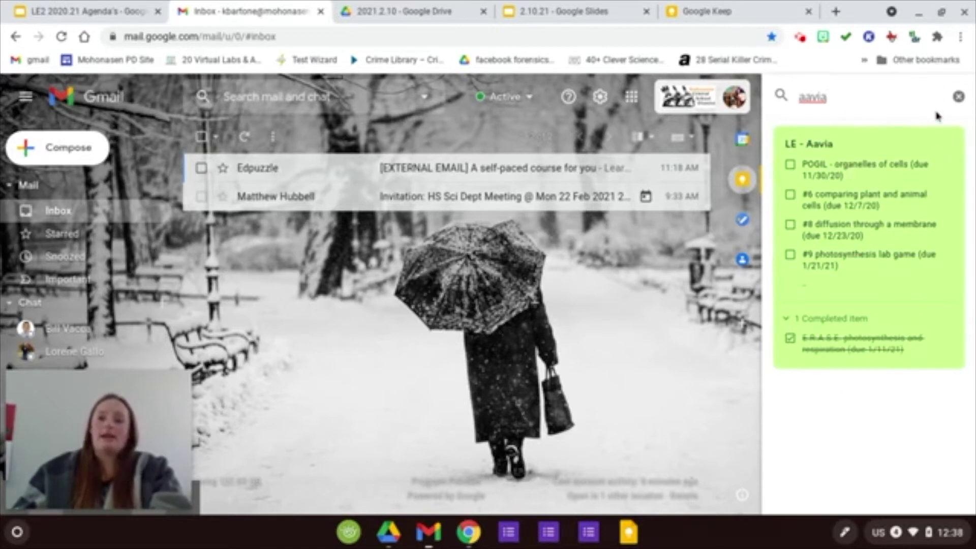
{"action": "left_click", "coordinate": [848, 290]}
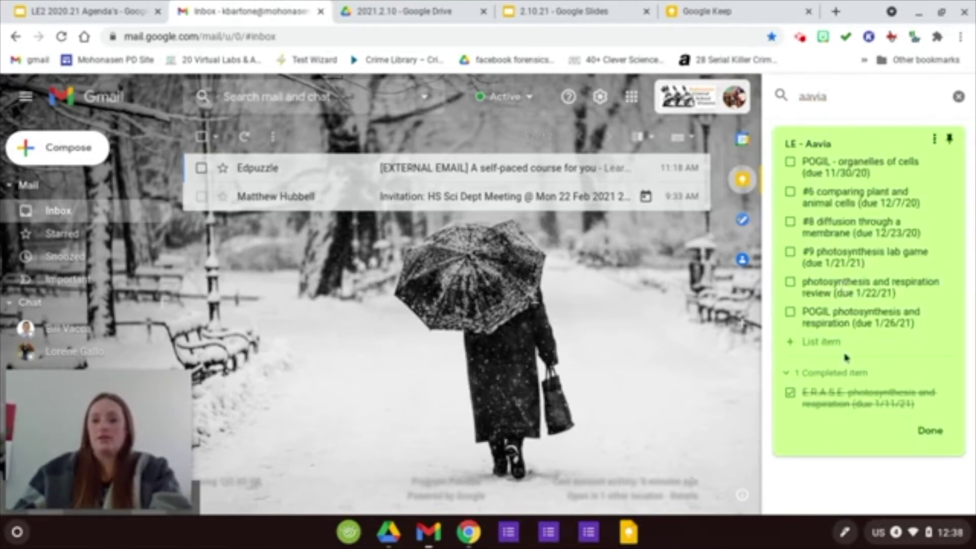
{"action": "left_click", "coordinate": [958, 97]}
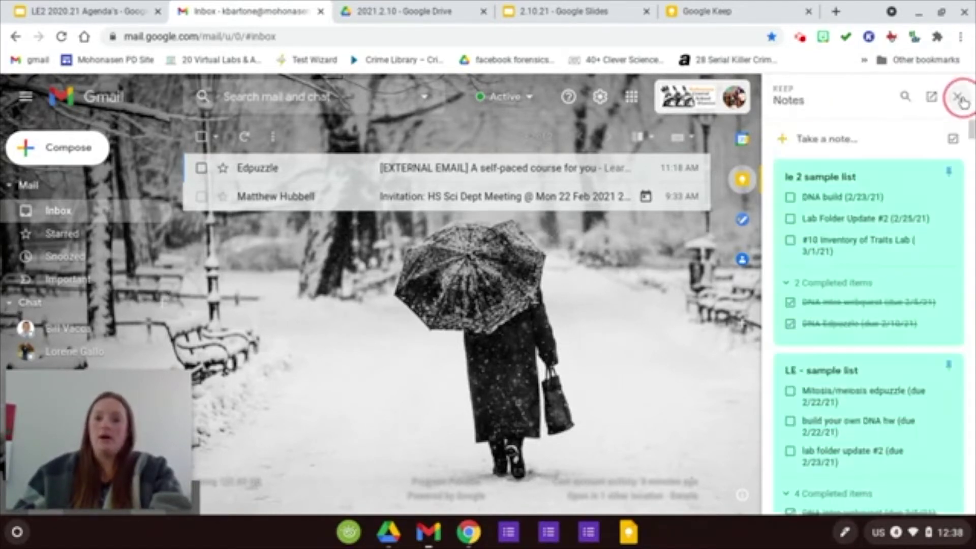
{"action": "left_click", "coordinate": [961, 102]}
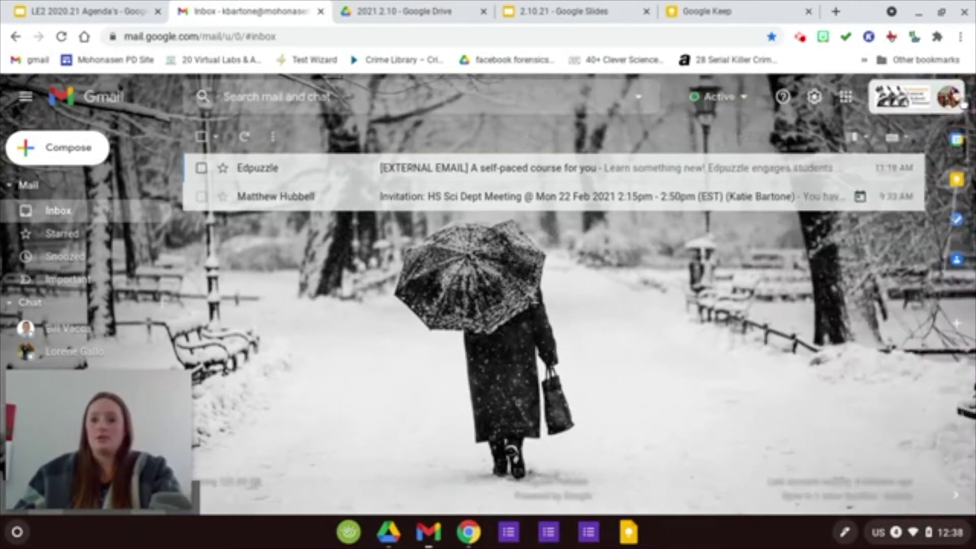
Step: Hide and restore Gmail's side panel, and view the Calendar schedule in it before closing it
{"action": "left_click", "coordinate": [957, 505]}
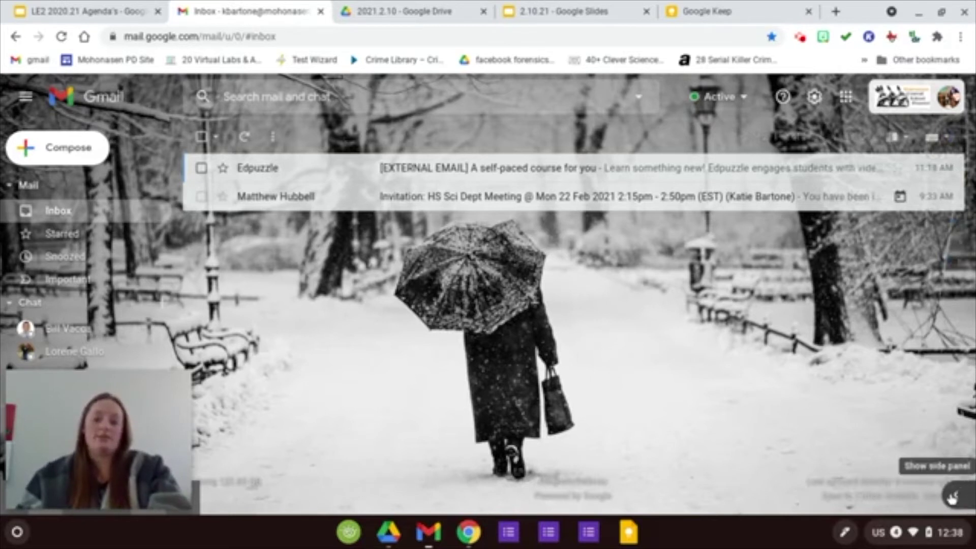
{"action": "left_click", "coordinate": [952, 499]}
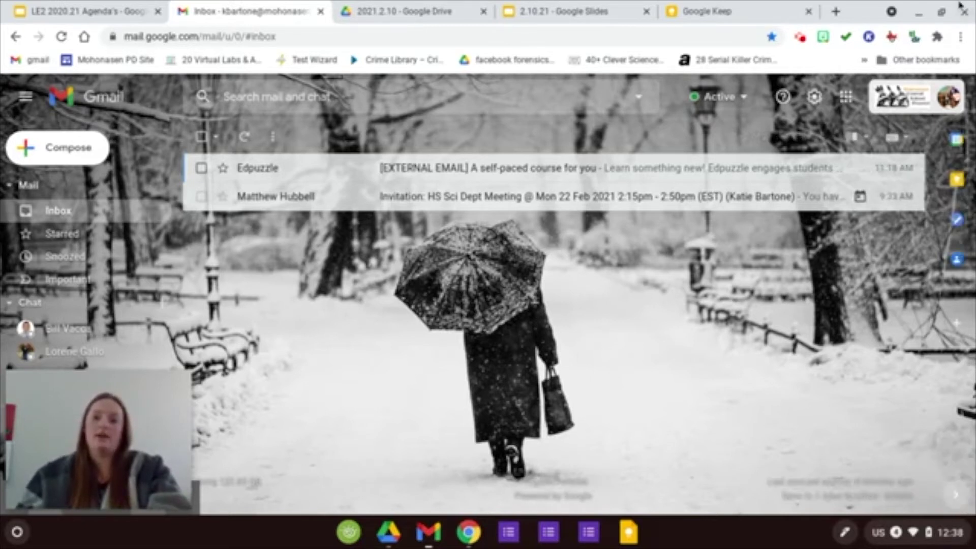
{"action": "left_click", "coordinate": [957, 139]}
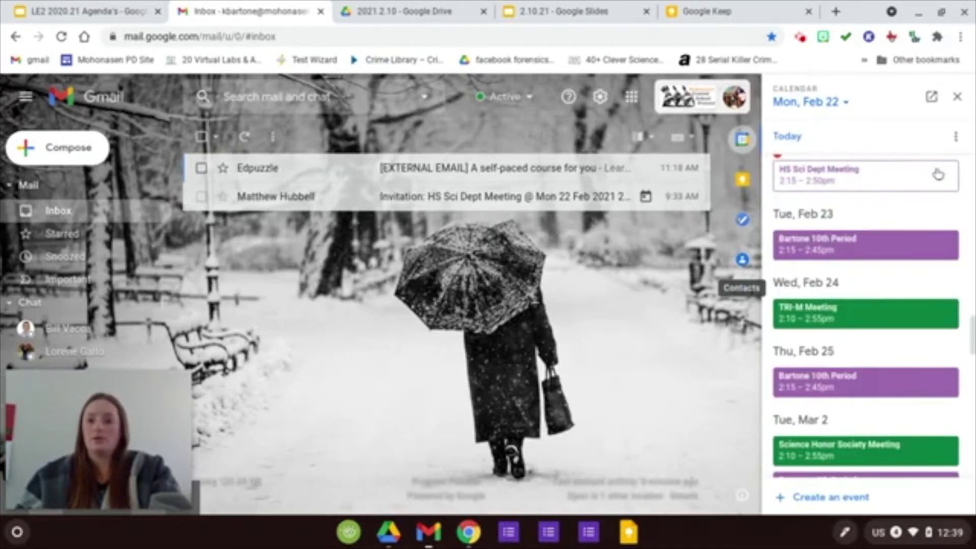
{"action": "left_click", "coordinate": [956, 100]}
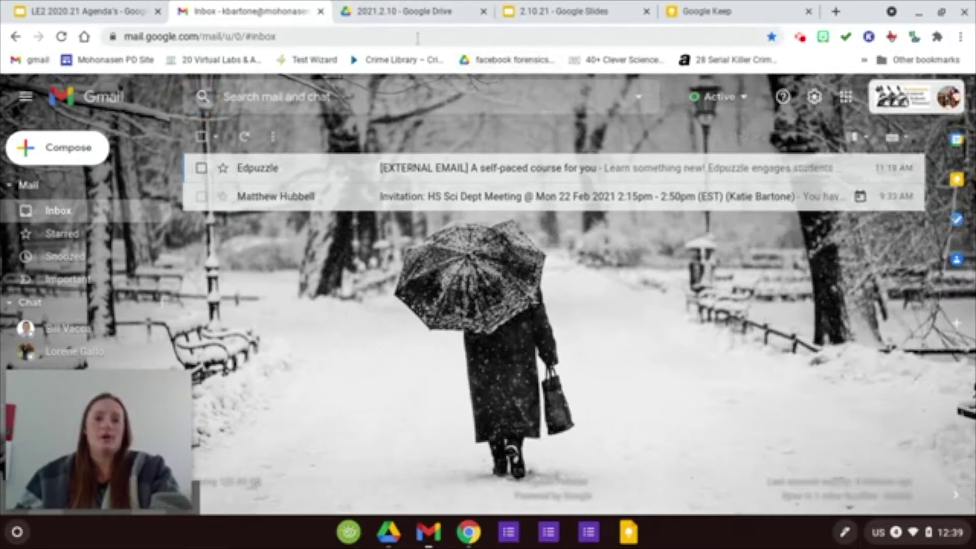
Step: Switch to the 2.10.21 Google Slides presentation and change "present" to "edit" in its URL to load the editing view
{"action": "left_click", "coordinate": [558, 12]}
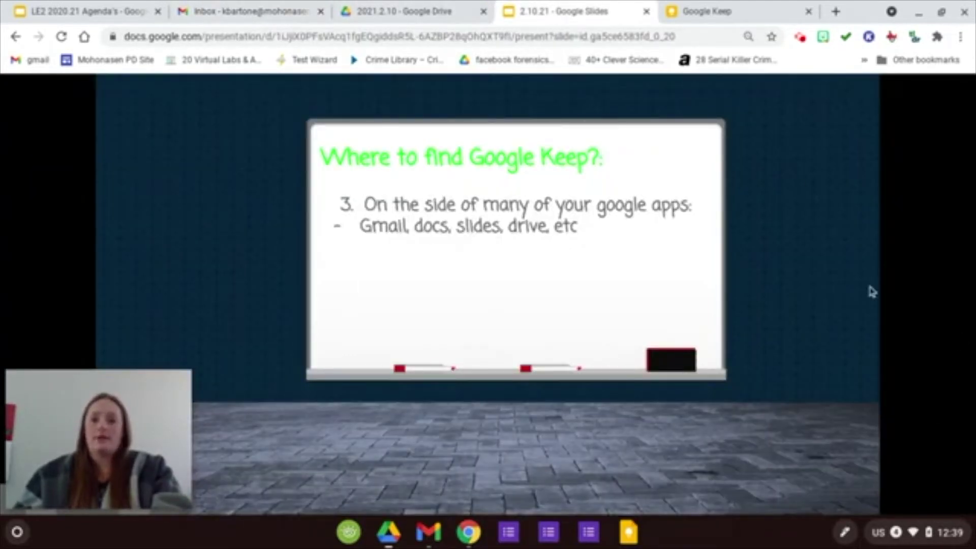
{"action": "left_click", "coordinate": [585, 35]}
{"action": "left_click", "coordinate": [532, 36]}
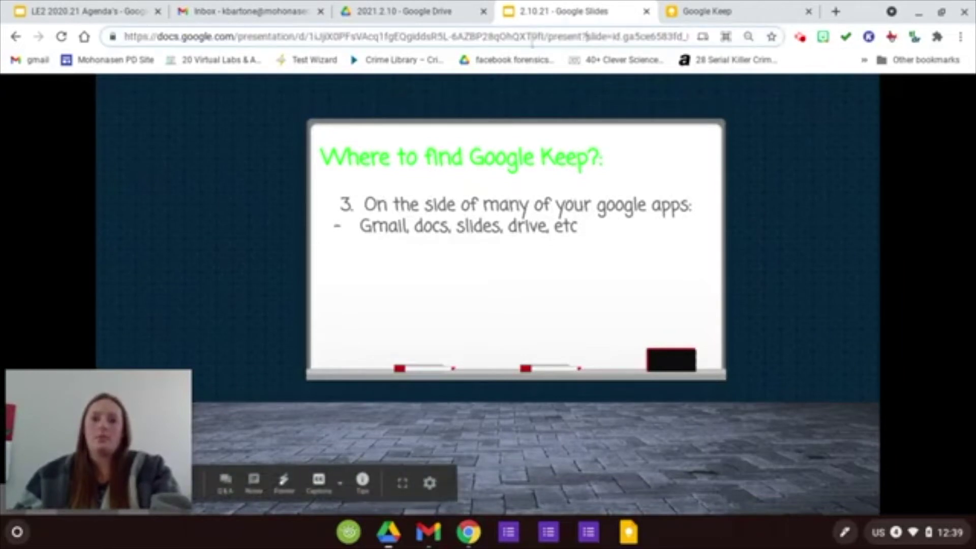
{"action": "double_click", "coordinate": [566, 38]}
{"action": "type", "text": "edit"}
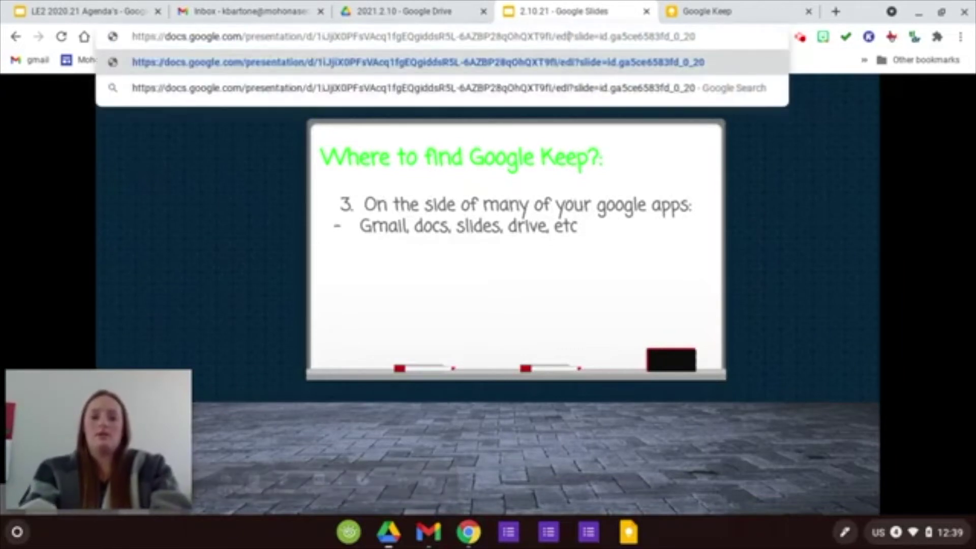
{"action": "key", "text": "Return"}
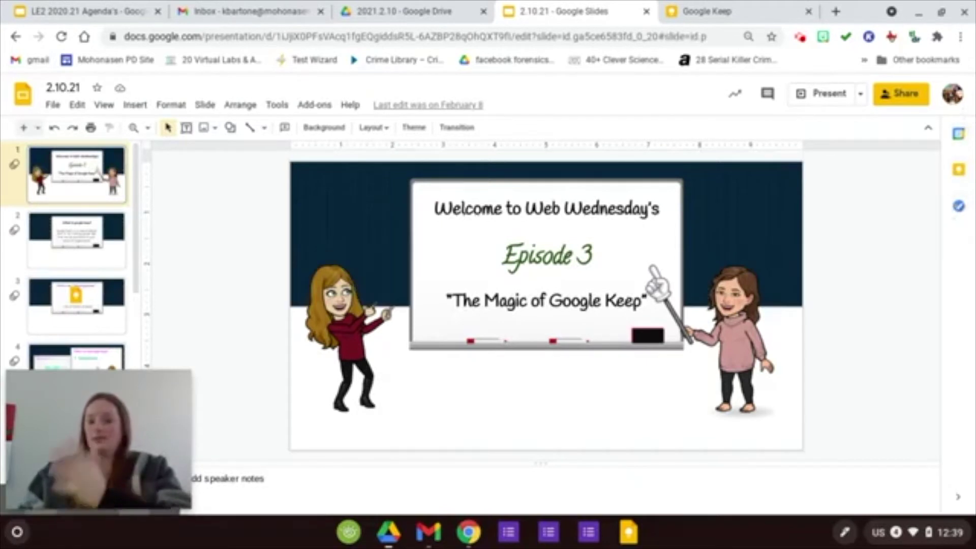
Step: Go to docs.google.com in a new browser tab and open a blank document
{"action": "left_click", "coordinate": [836, 11]}
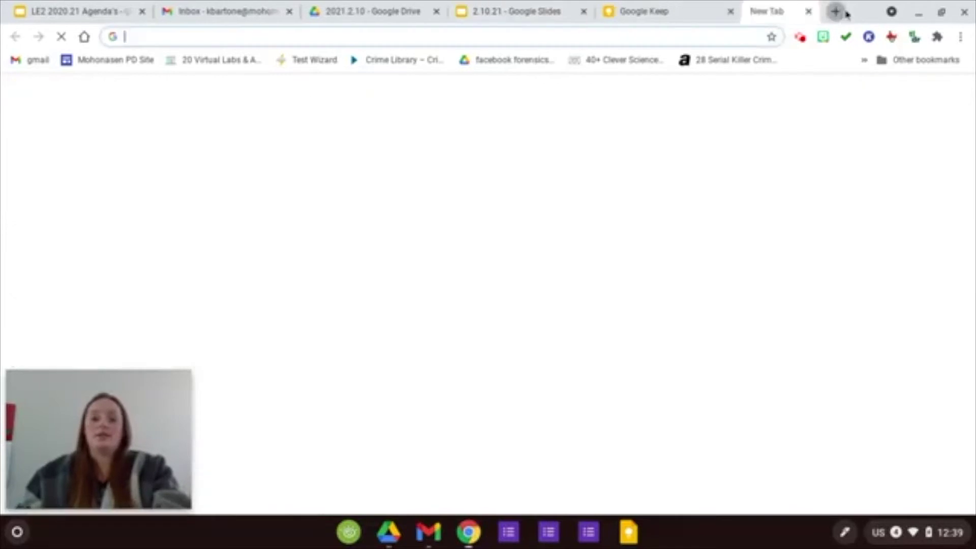
{"action": "type", "text": "doc"}
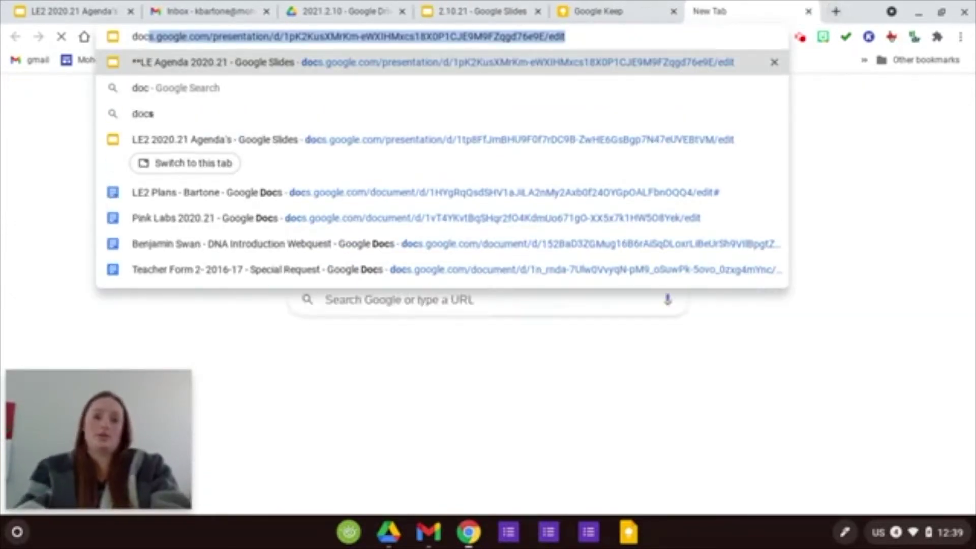
{"action": "key", "text": "Right"}
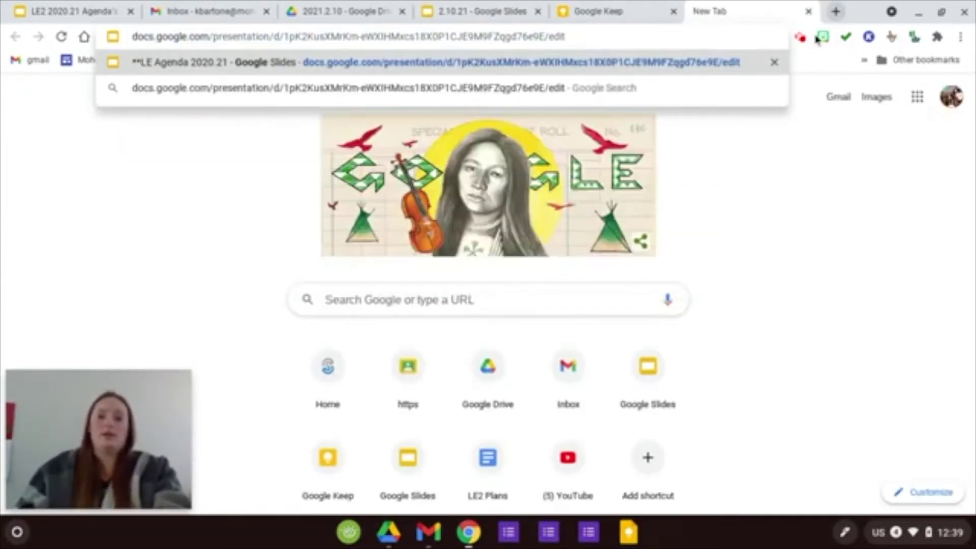
{"action": "left_click_drag", "start_coordinate": [619, 32], "coordinate": [199, 24]}
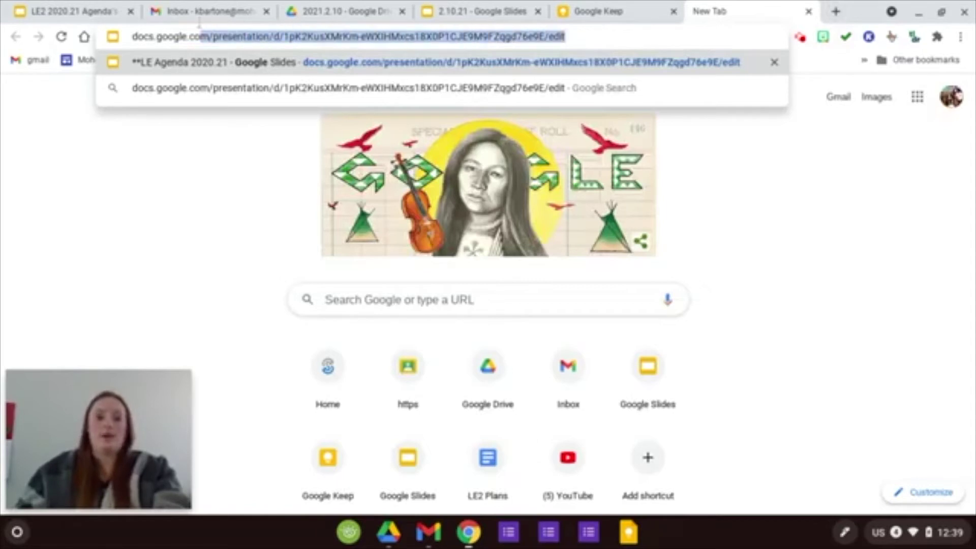
{"action": "key", "text": "BackSpace"}
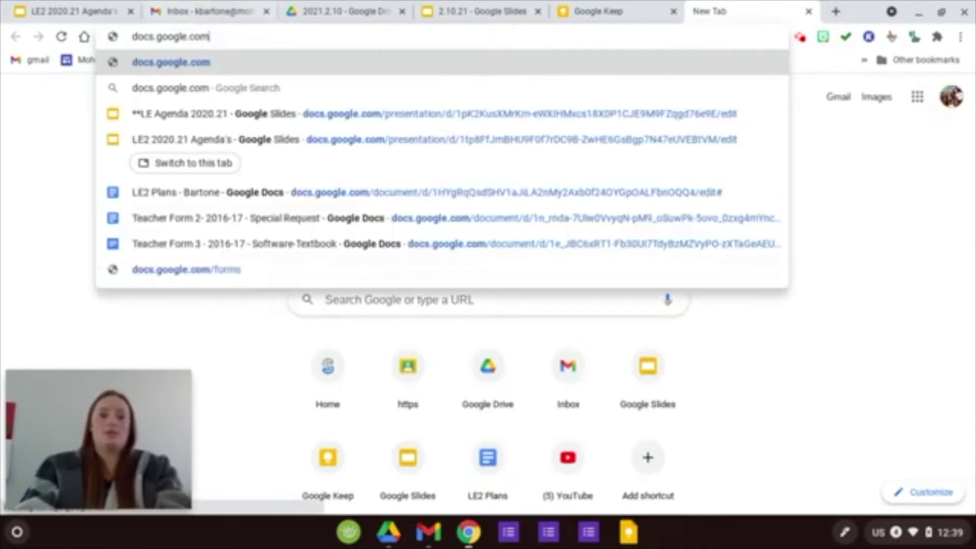
{"action": "key", "text": "Return"}
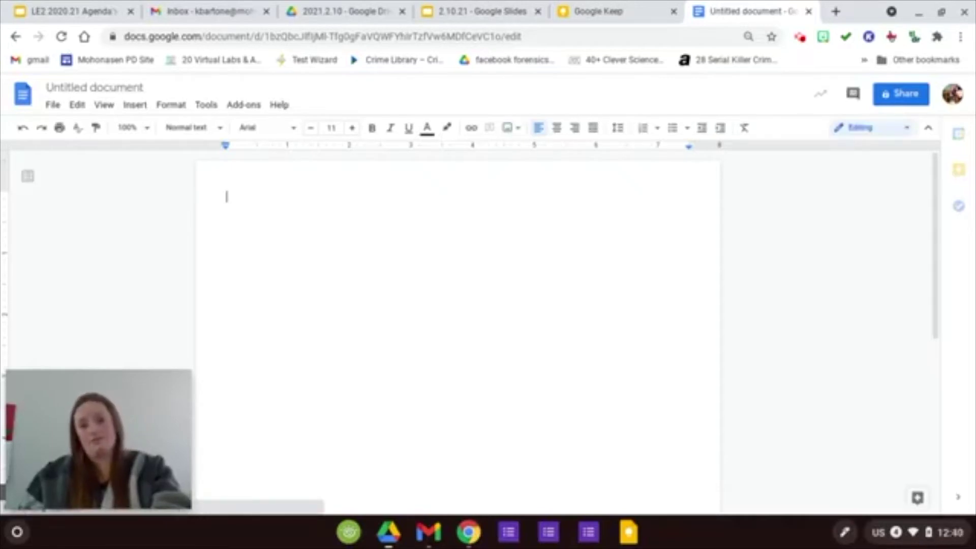
Step: Open Keep beside the blank document, search its notes for "sub plans", and add the 2.10.21 sub plans note to the document
{"action": "left_click", "coordinate": [959, 170]}
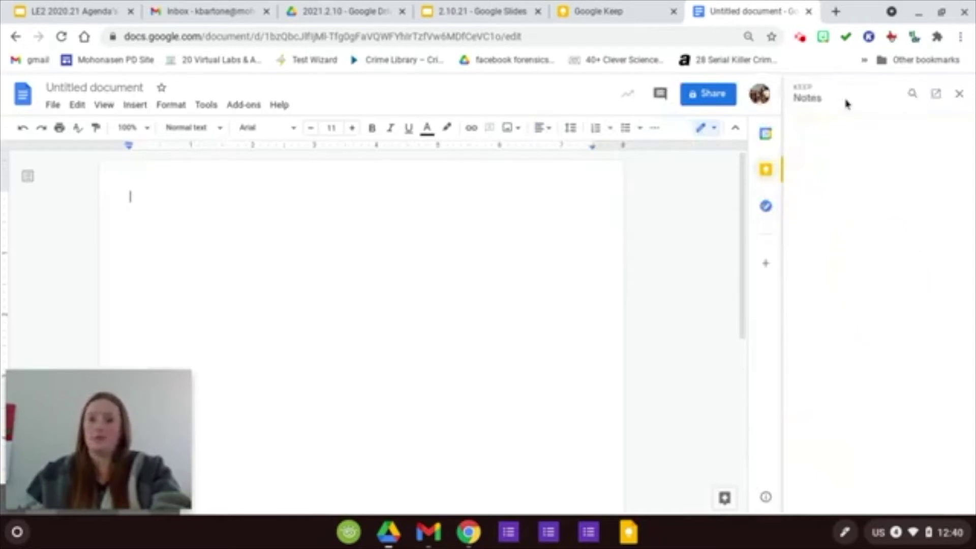
{"action": "left_click", "coordinate": [906, 97]}
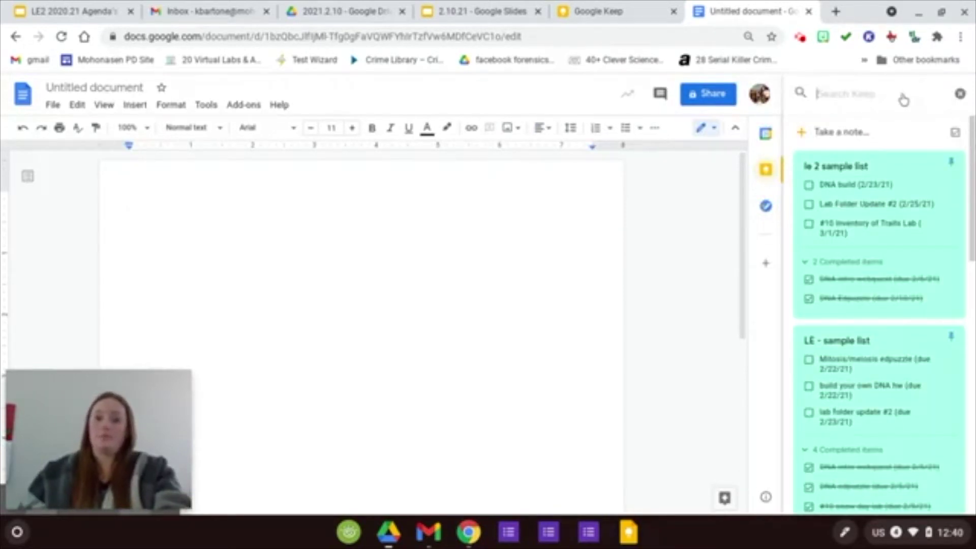
{"action": "type", "text": "leb plans"}
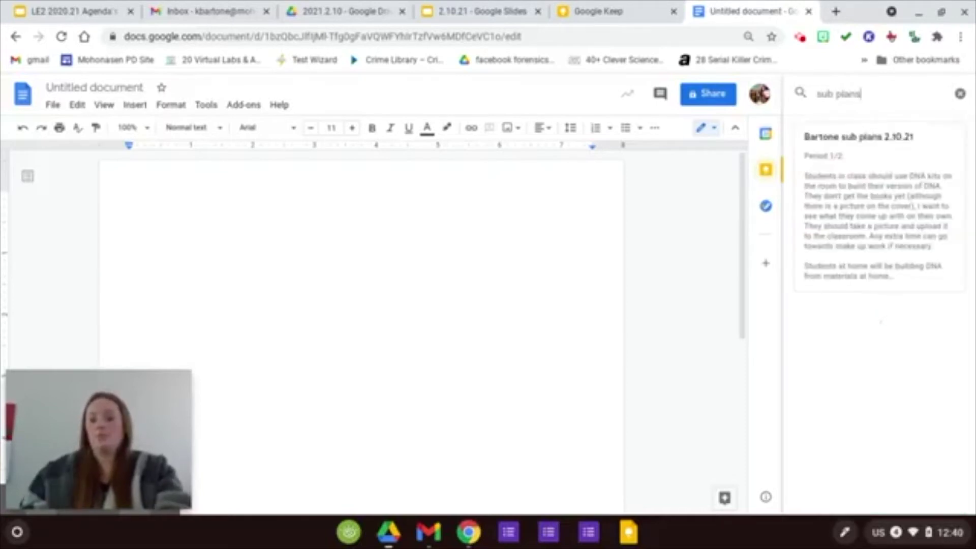
{"action": "left_click", "coordinate": [883, 203]}
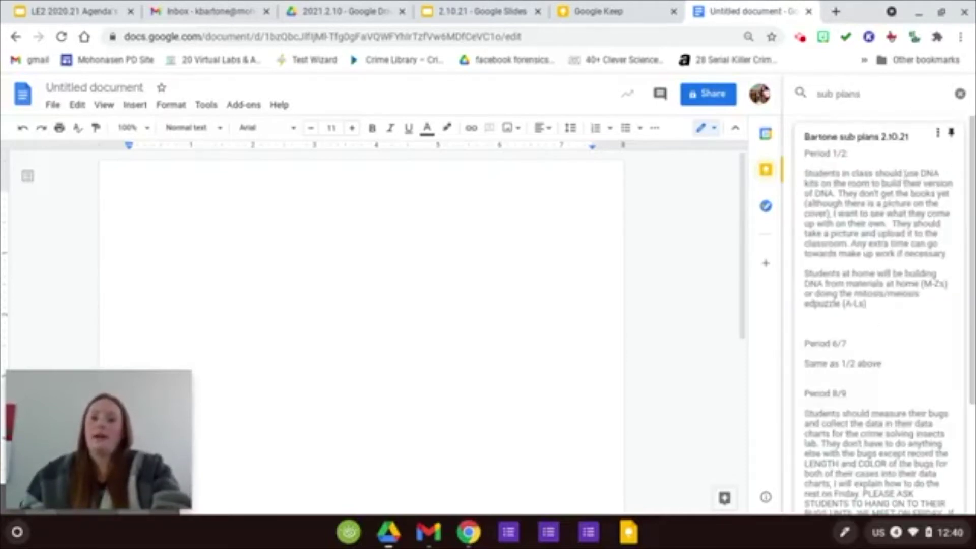
{"action": "left_click", "coordinate": [938, 135]}
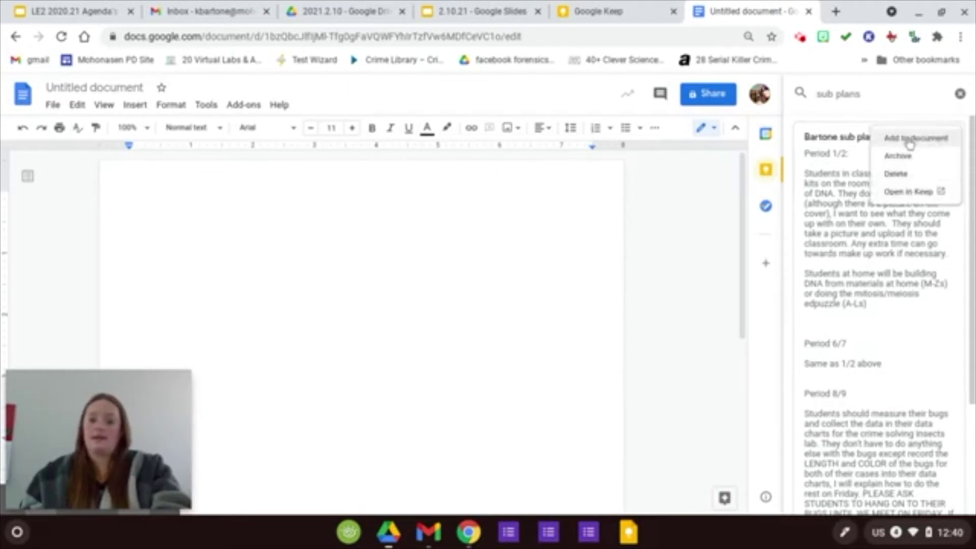
{"action": "left_click", "coordinate": [915, 137]}
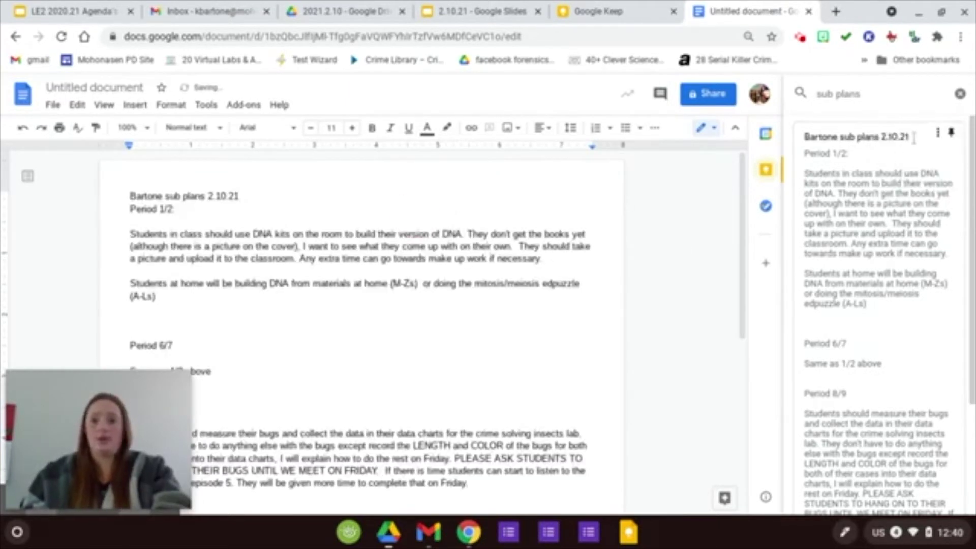
{"action": "left_click", "coordinate": [960, 97]}
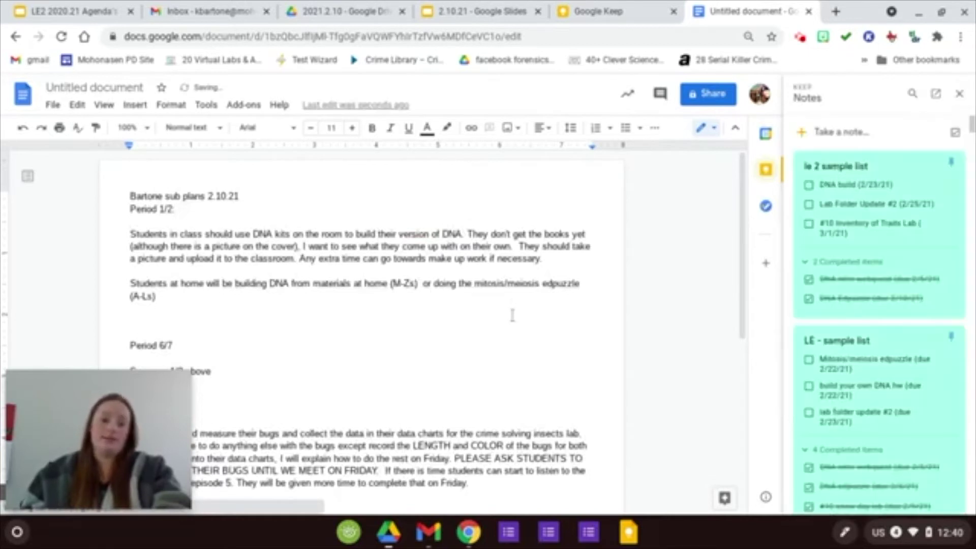
Step: Review the inserted sub plans from Period 1/2 through Period 8/9, and close Keep
{"action": "scroll", "coordinate": [513, 320], "scroll_direction": "down", "scroll_amount": 2}
{"action": "scroll", "coordinate": [513, 320], "scroll_direction": "down", "scroll_amount": 4}
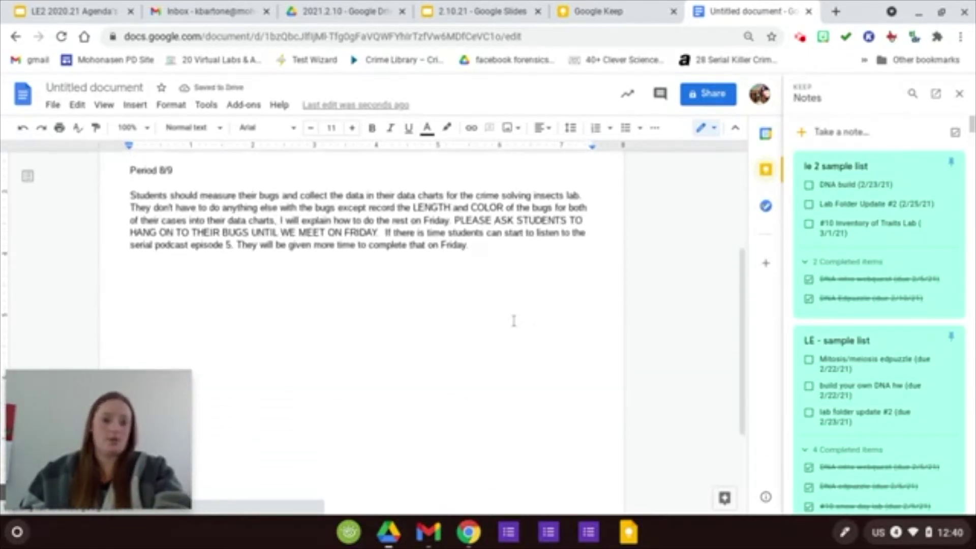
{"action": "scroll", "coordinate": [655, 142], "scroll_direction": "up", "scroll_amount": 3}
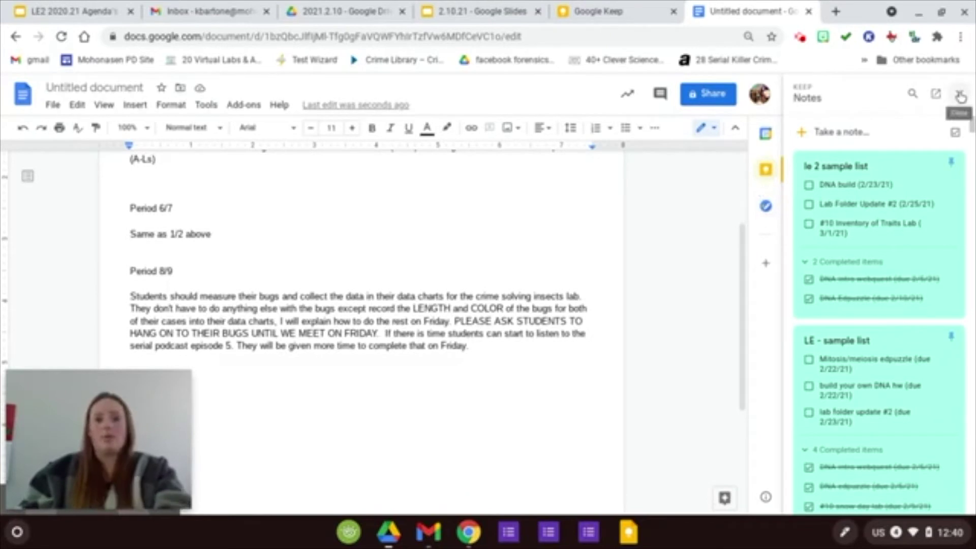
{"action": "scroll", "coordinate": [485, 240], "scroll_direction": "up", "scroll_amount": 3}
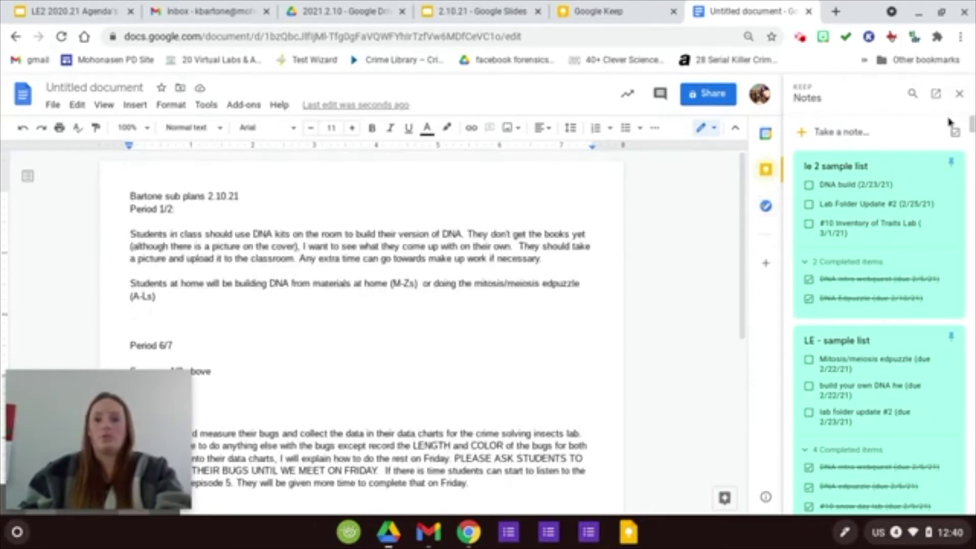
{"action": "left_click", "coordinate": [962, 94]}
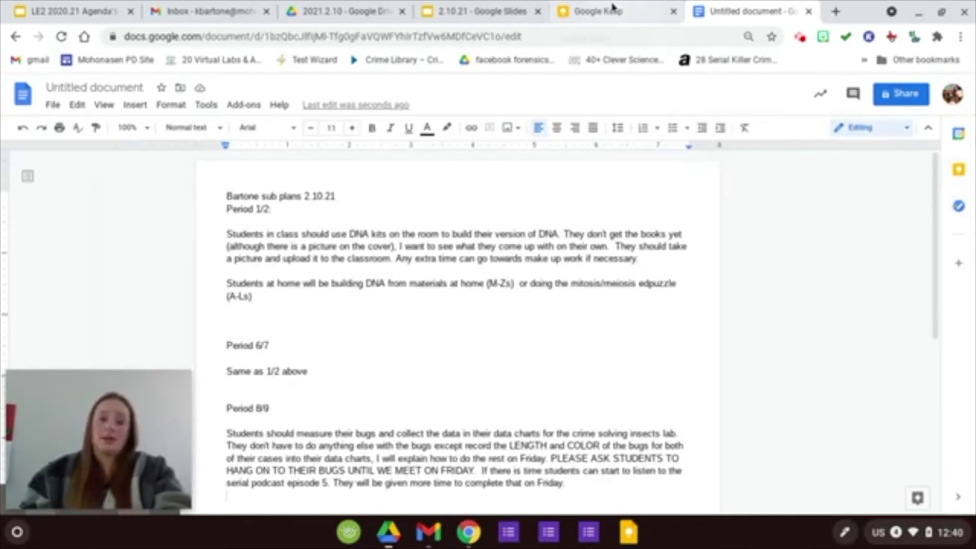
Step: Switch to the 2.10.21 Google Slides presentation and change "edit" to "present" in its URL to load the presenting view
{"action": "left_click", "coordinate": [480, 12]}
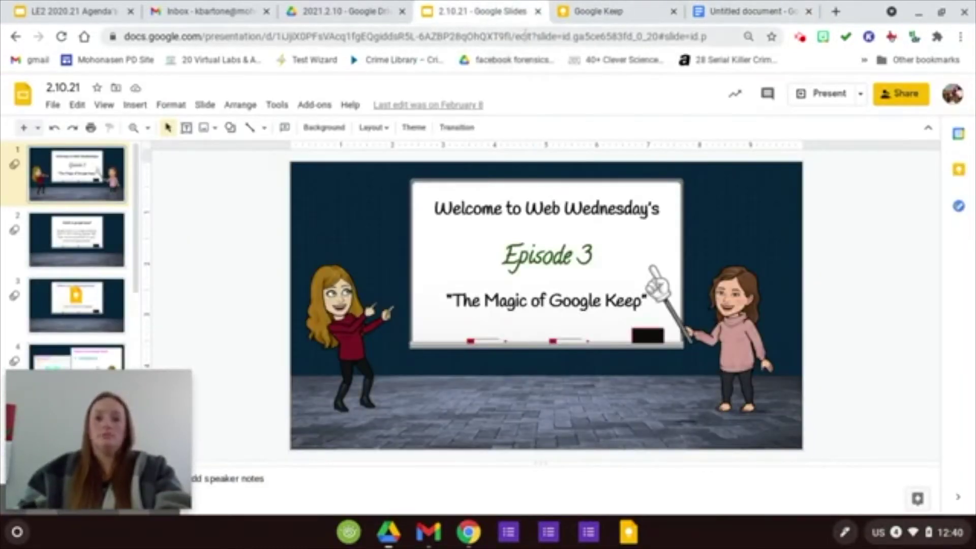
{"action": "left_click", "coordinate": [526, 35]}
{"action": "double_click", "coordinate": [527, 37]}
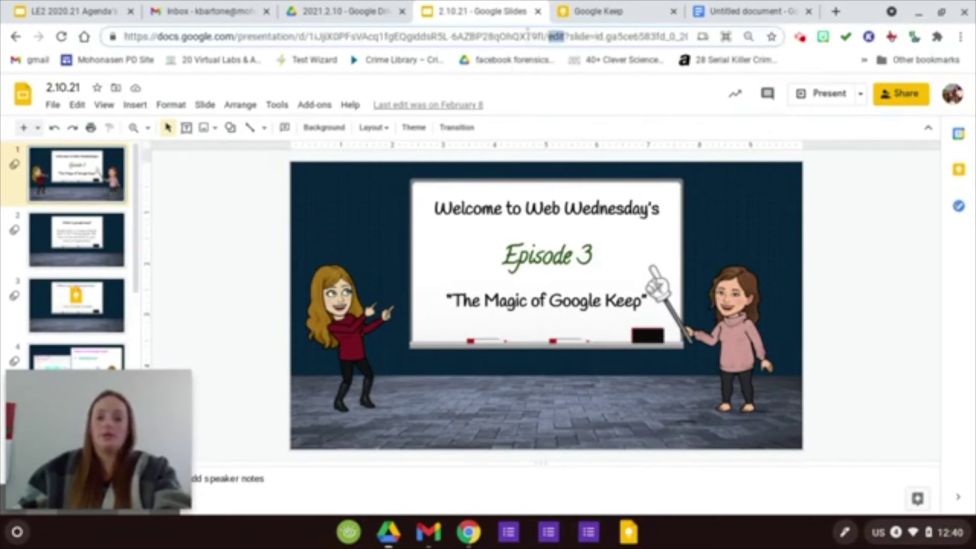
{"action": "type", "text": "present"}
{"action": "key", "text": "Return"}
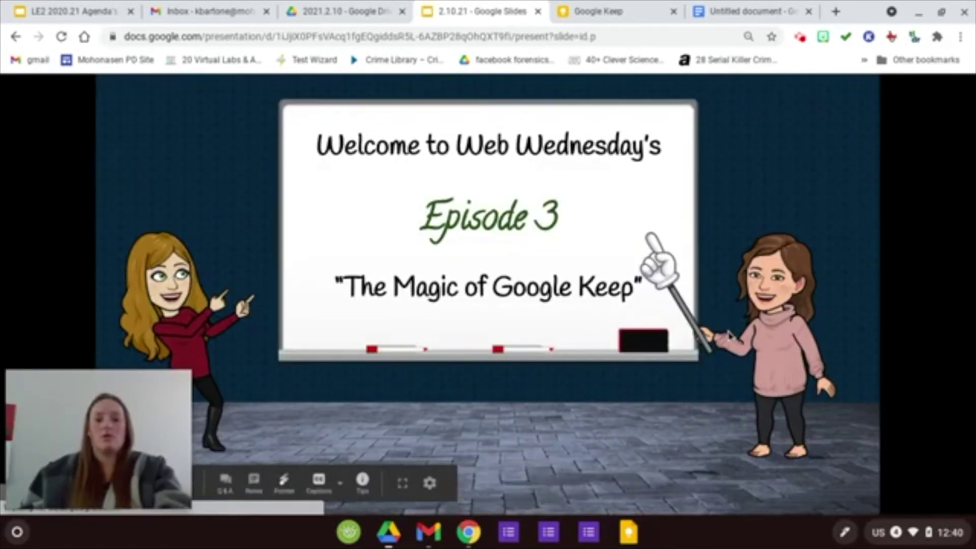
Step: Advance the presentation through the "Where to find Google Keep?" slides, revealing the side panel examples and the collapsed-menu arrow hint
{"action": "left_click", "coordinate": [804, 321]}
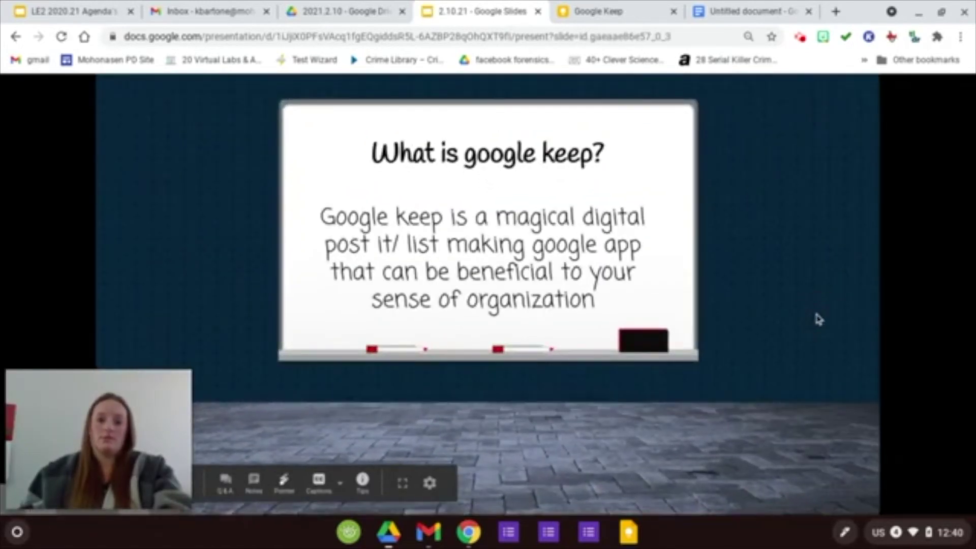
{"action": "left_click", "coordinate": [817, 319]}
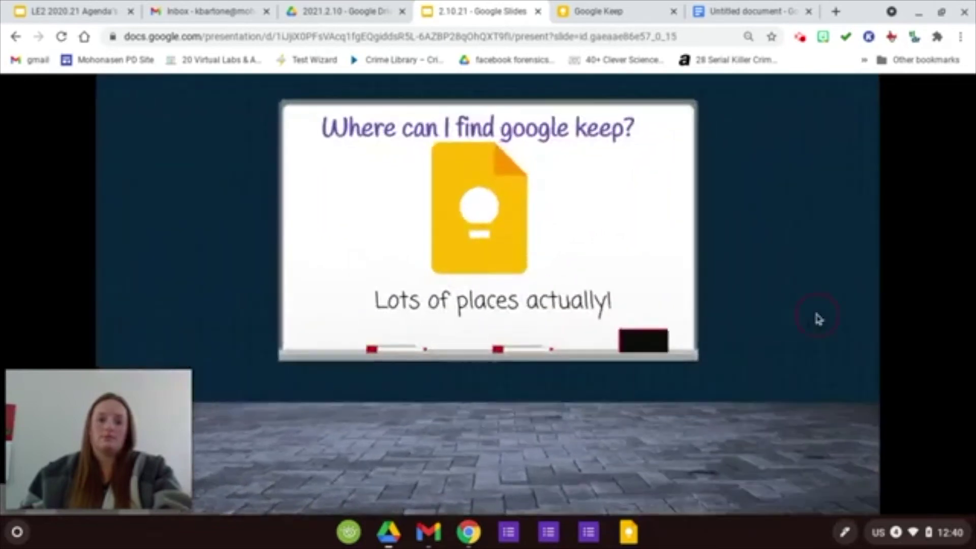
{"action": "left_click", "coordinate": [817, 319]}
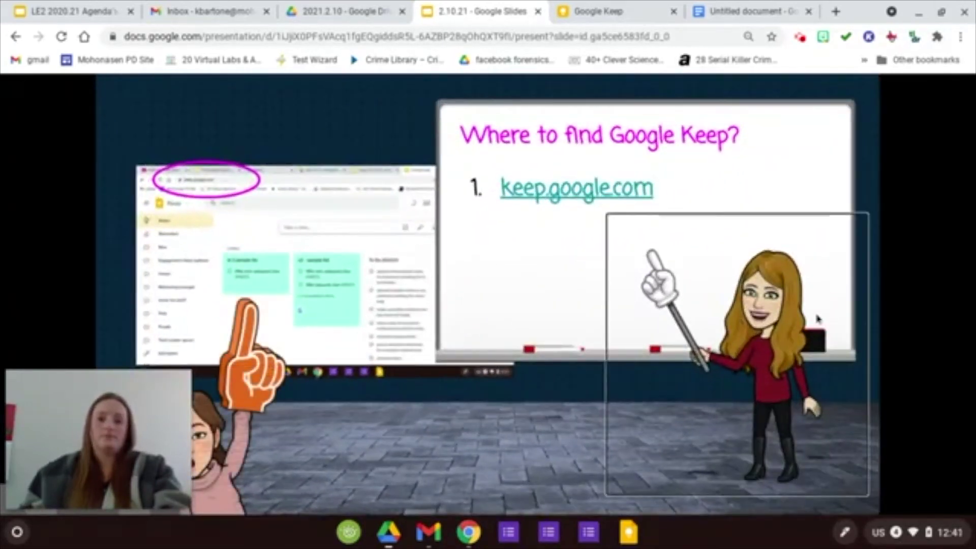
{"action": "left_click", "coordinate": [889, 292]}
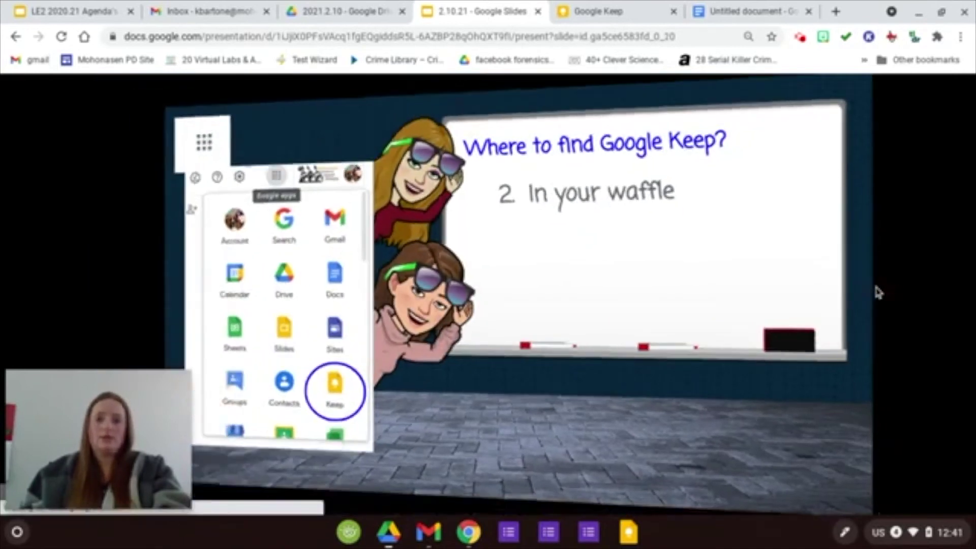
{"action": "left_click", "coordinate": [876, 290]}
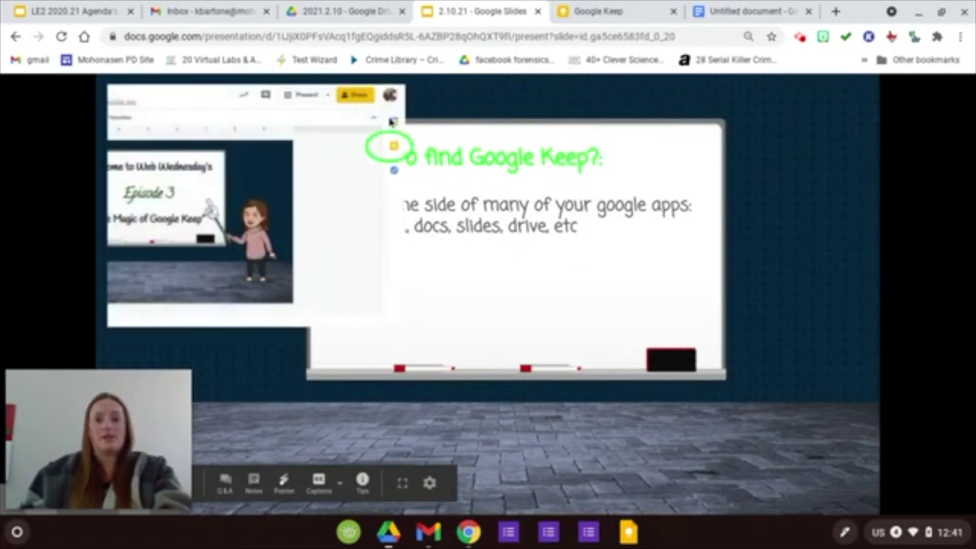
{"action": "left_click", "coordinate": [828, 308]}
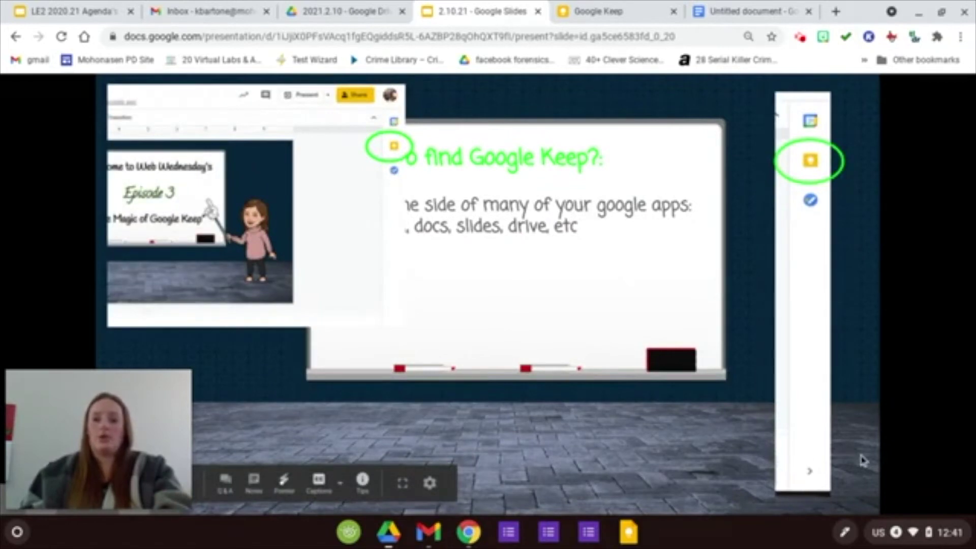
{"action": "left_click", "coordinate": [872, 481]}
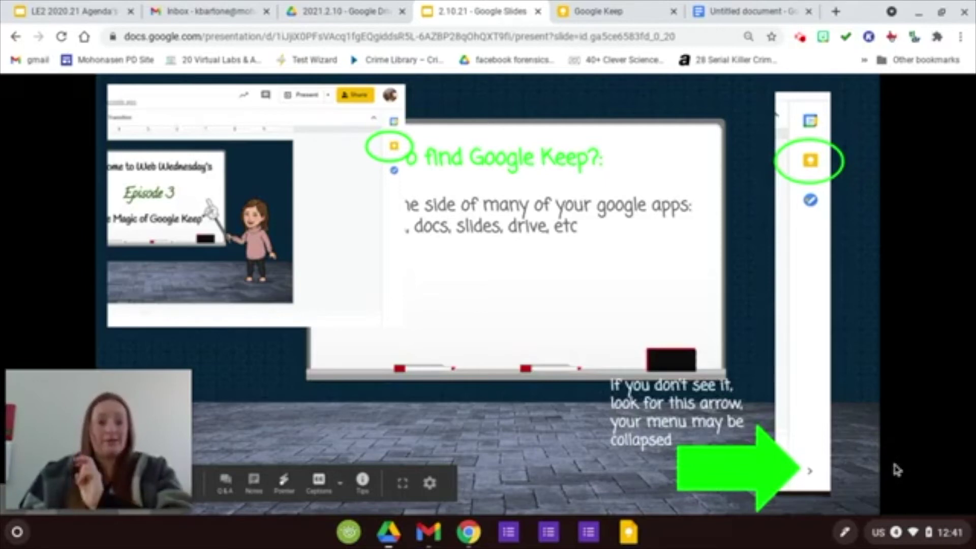
Step: Advance past the "Ok so what can we do with Keep?" slide to the "What do all these buttons do?" slide
{"action": "left_click", "coordinate": [868, 482]}
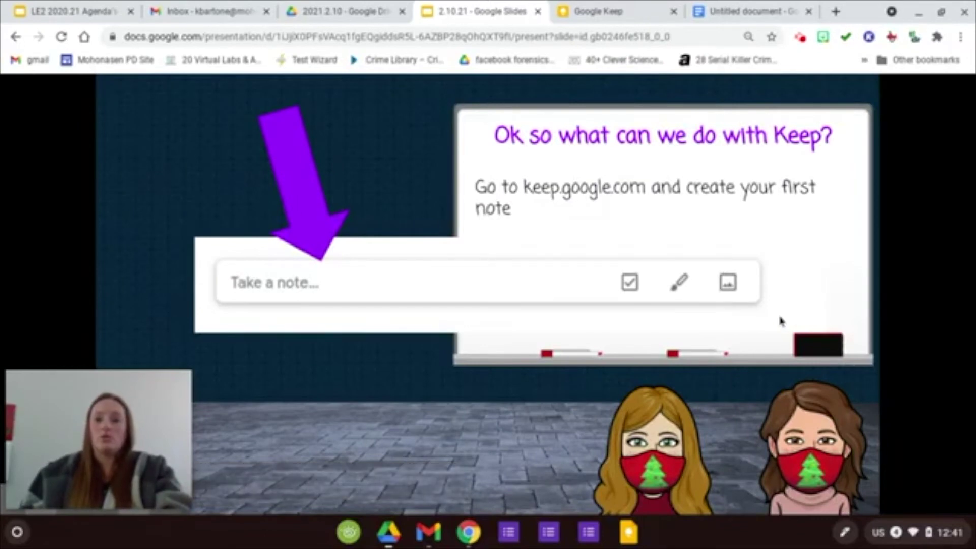
{"action": "left_click", "coordinate": [811, 300]}
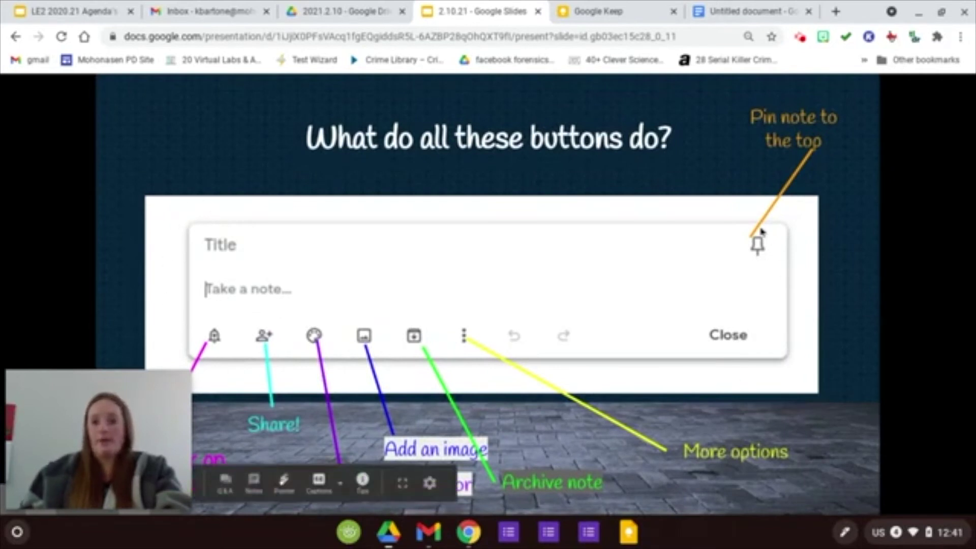
{"action": "left_click_drag", "start_coordinate": [124, 431], "coordinate": [20, 5]}
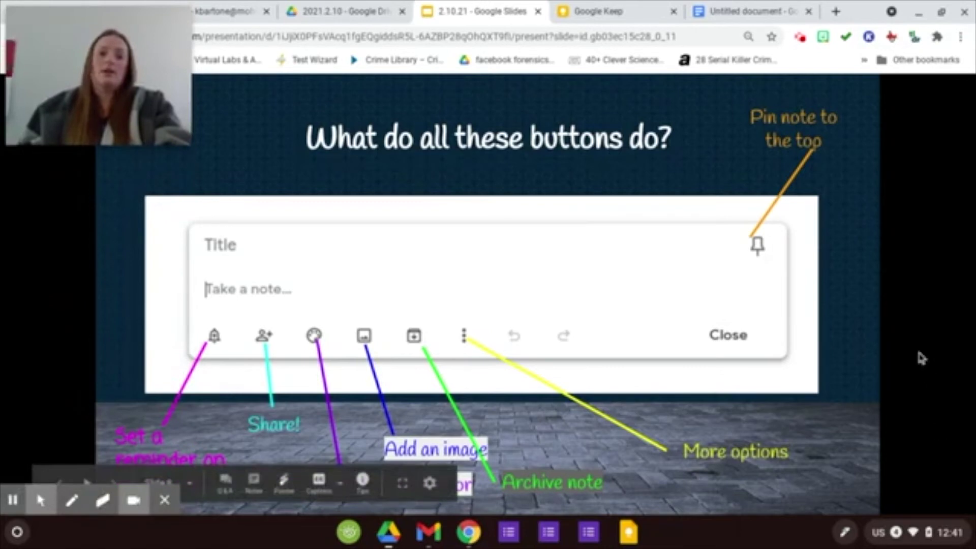